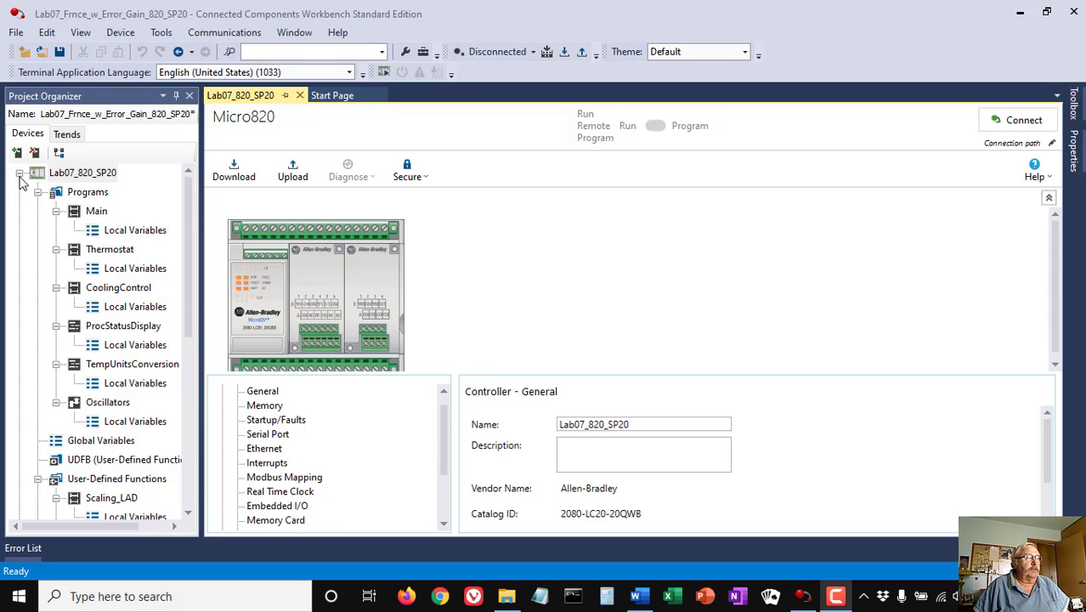
# - Start a controller change for Lab07_820_SP20 and show the detailed current-versus-target comparison
pyautogui.rightClick(75, 176)
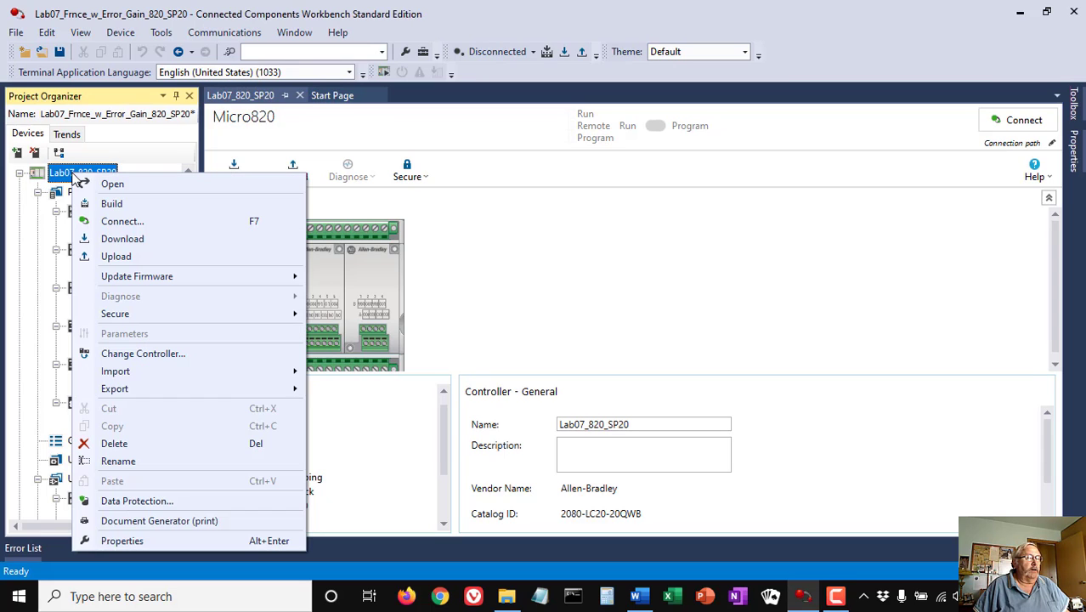
pyautogui.click(161, 351)
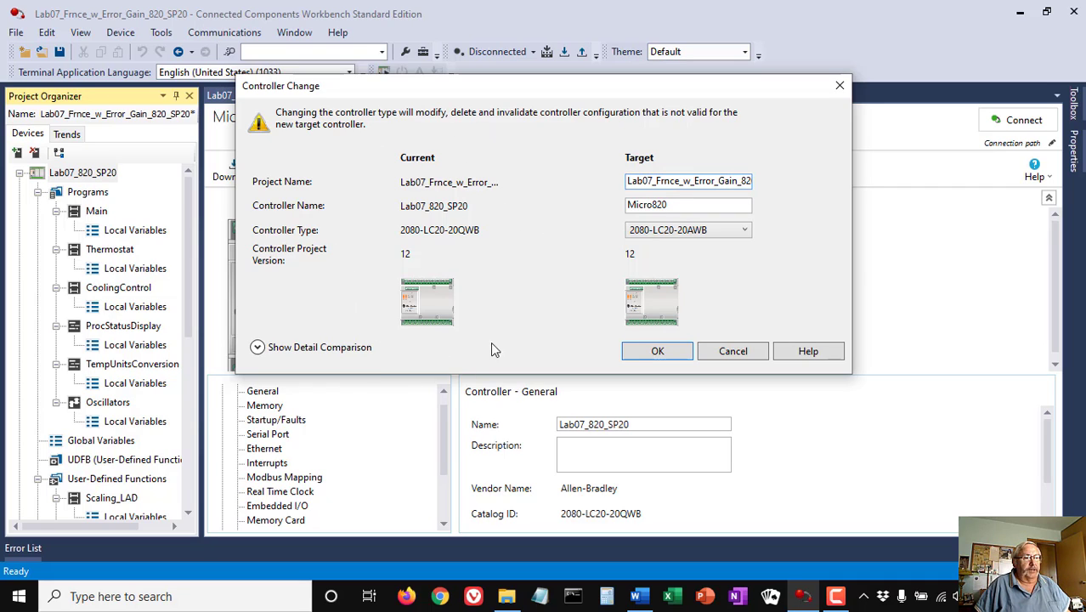
pyautogui.click(257, 349)
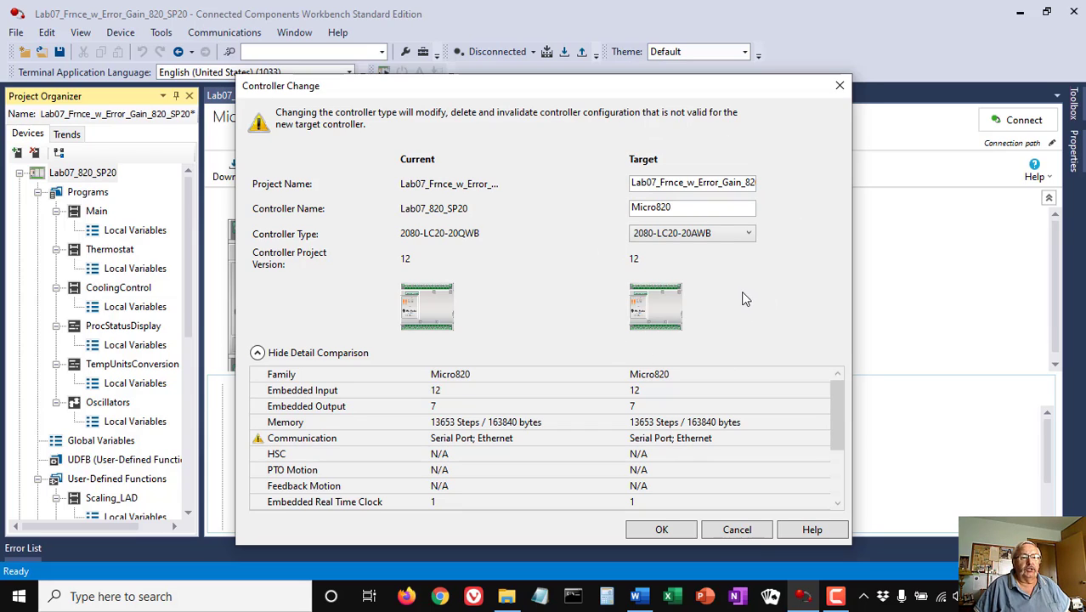
# - Pick 2080-LC50-48QWB-SIM (Micro850, 28 inputs/20 outputs) as the target controller type
pyautogui.click(749, 235)
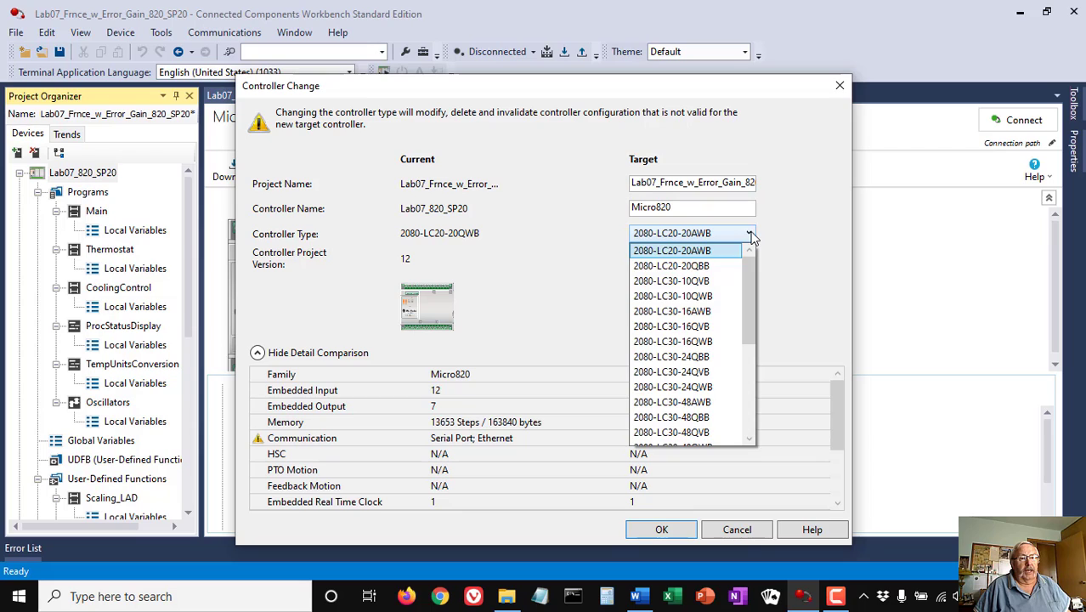
pyautogui.scroll(-5, 727, 305)
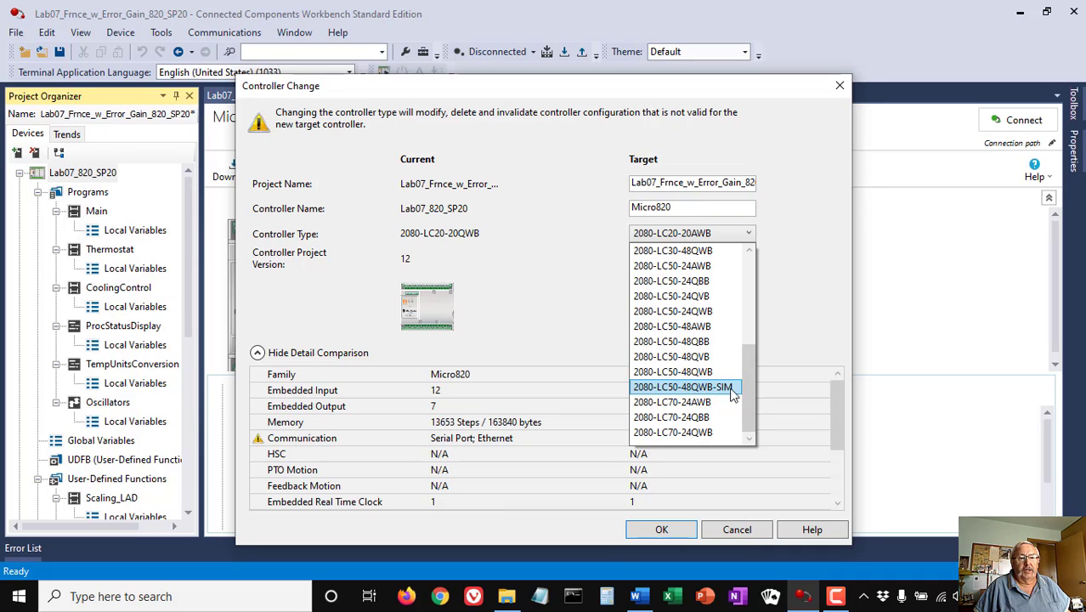
pyautogui.click(680, 389)
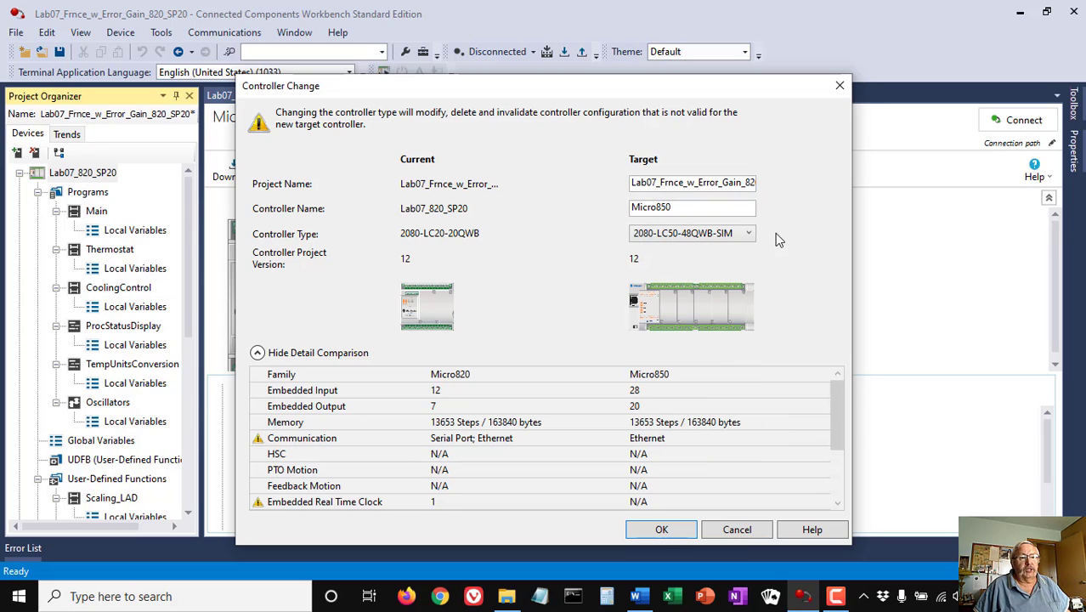
pyautogui.click(738, 185)
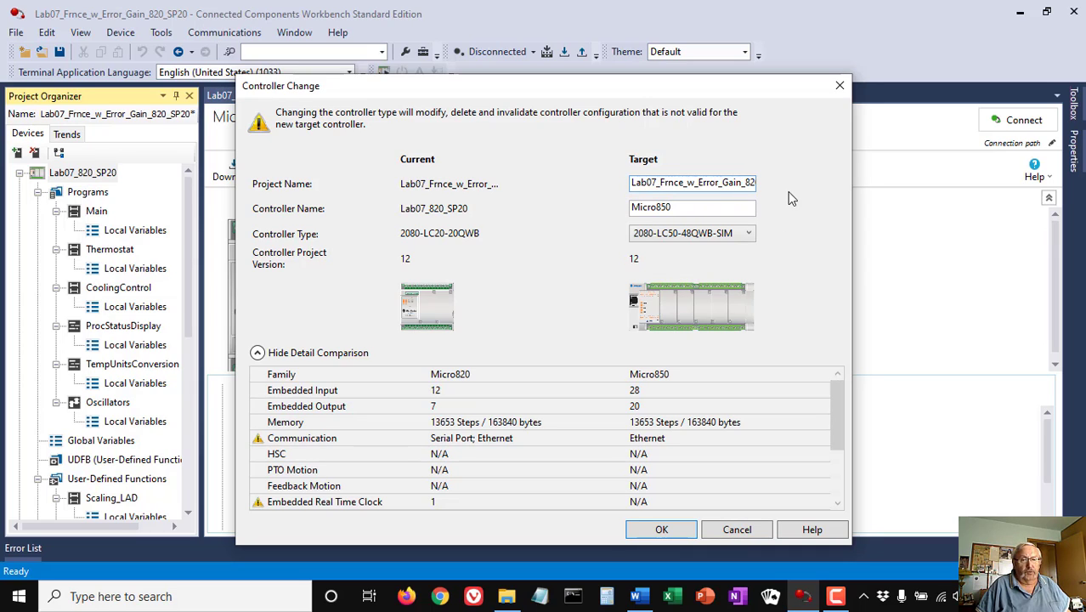
# - Append _1 to the target project name and confirm the controller change
pyautogui.press('End')
pyautogui.write('_1')
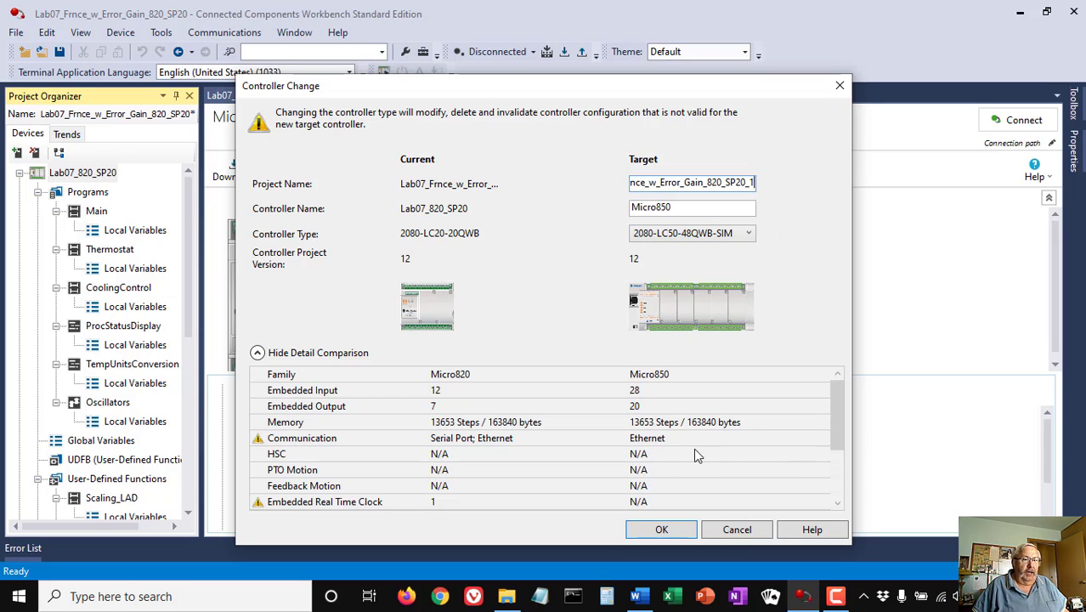
pyautogui.click(667, 530)
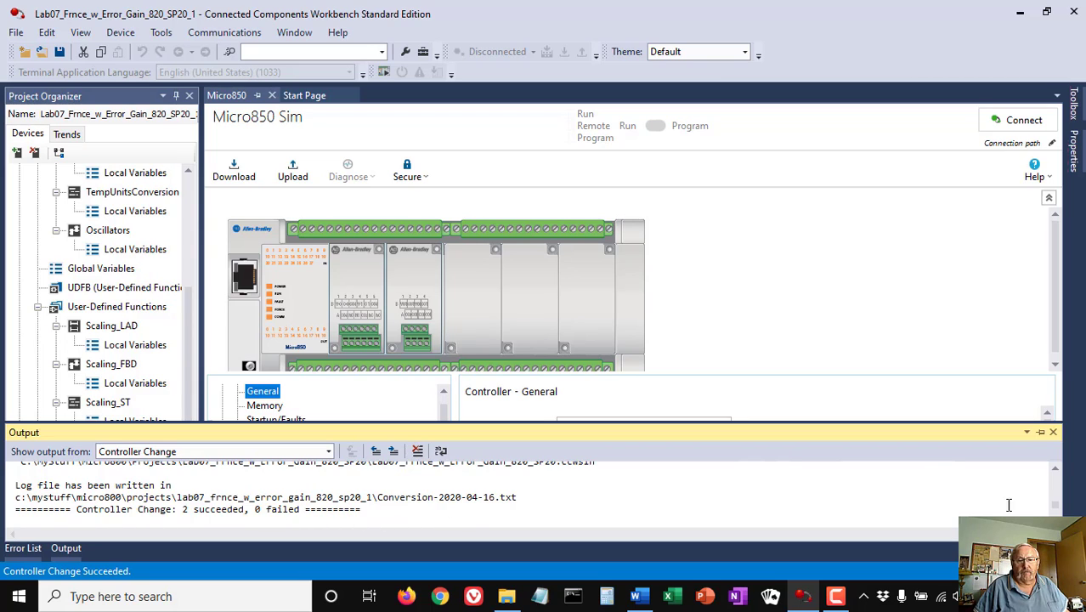
# - Close the conversion output, review the EMEC245_Gain_Error terminal settings, then close them
pyautogui.click(1052, 434)
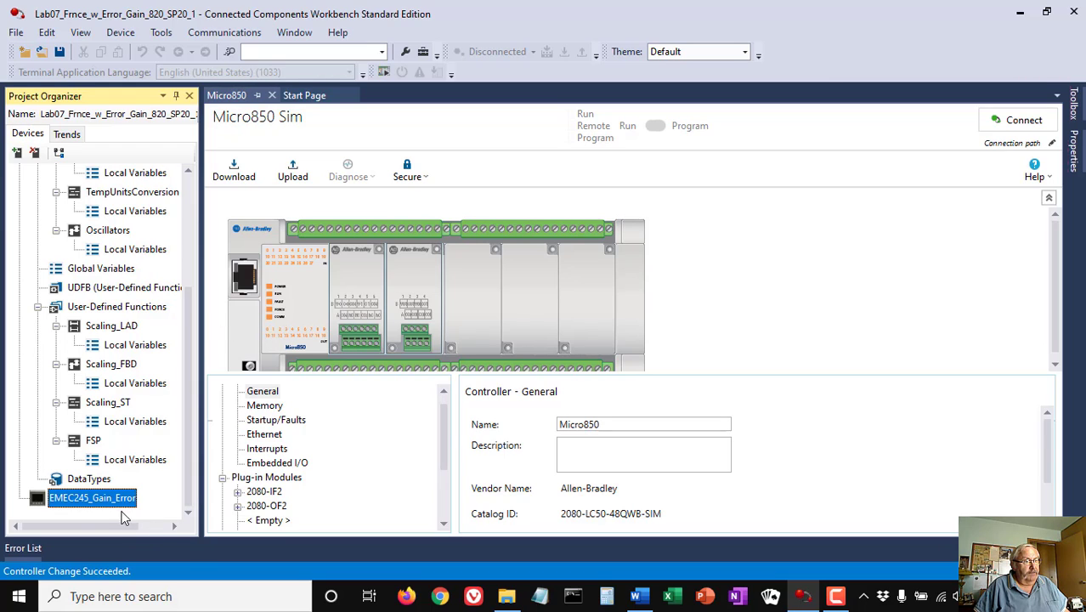
pyautogui.doubleClick(36, 502)
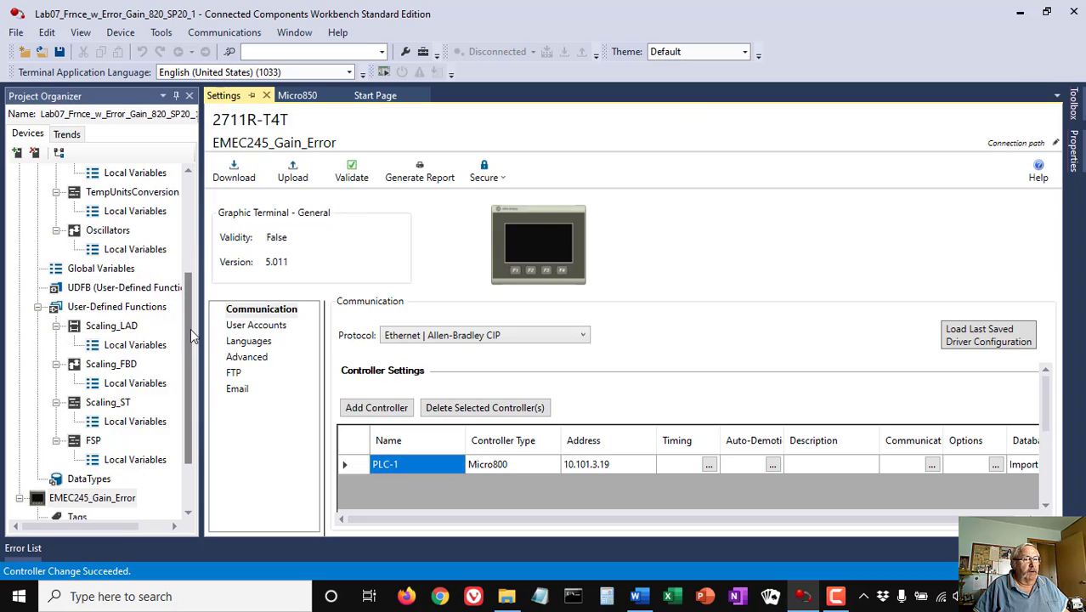
pyautogui.moveTo(190, 336); pyautogui.dragTo(189, 448)
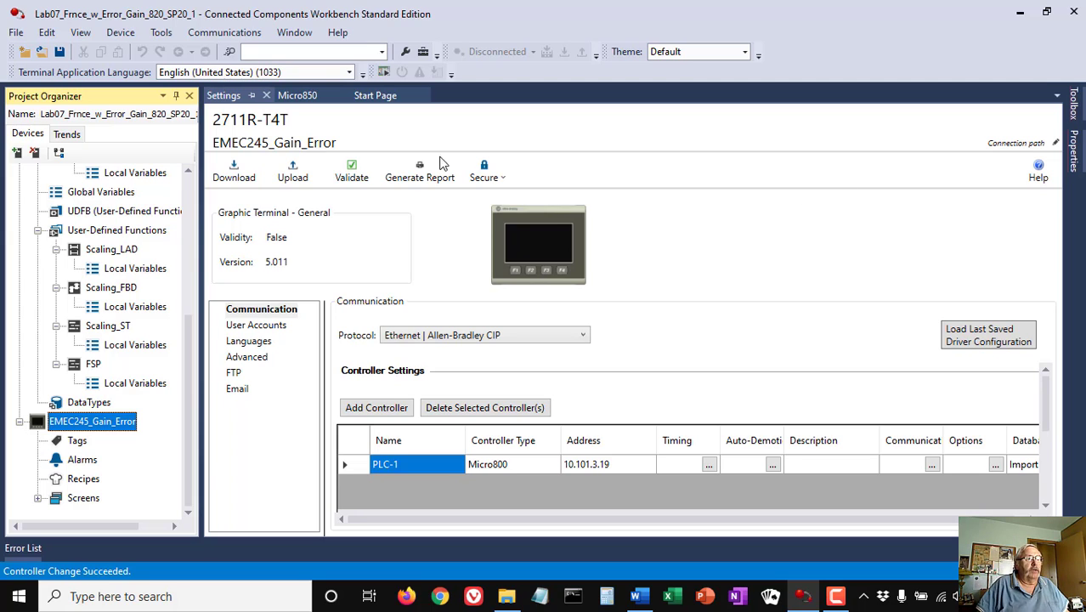
pyautogui.click(266, 95)
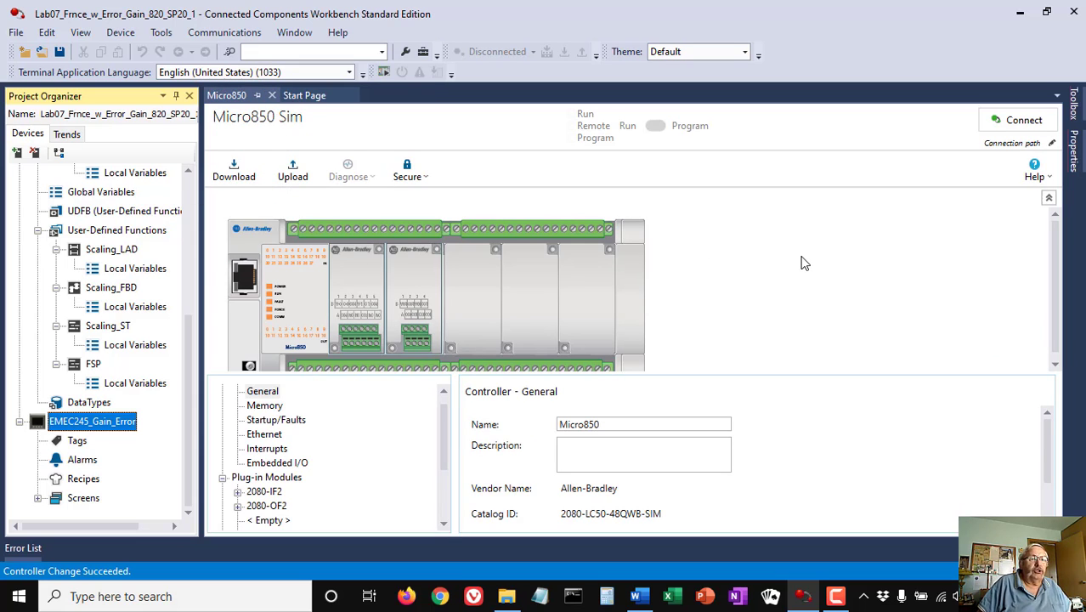
# - Rename the Micro850 controller at the top of the Project Organizer to Lab07_SIM
pyautogui.scroll(4, 123, 216)
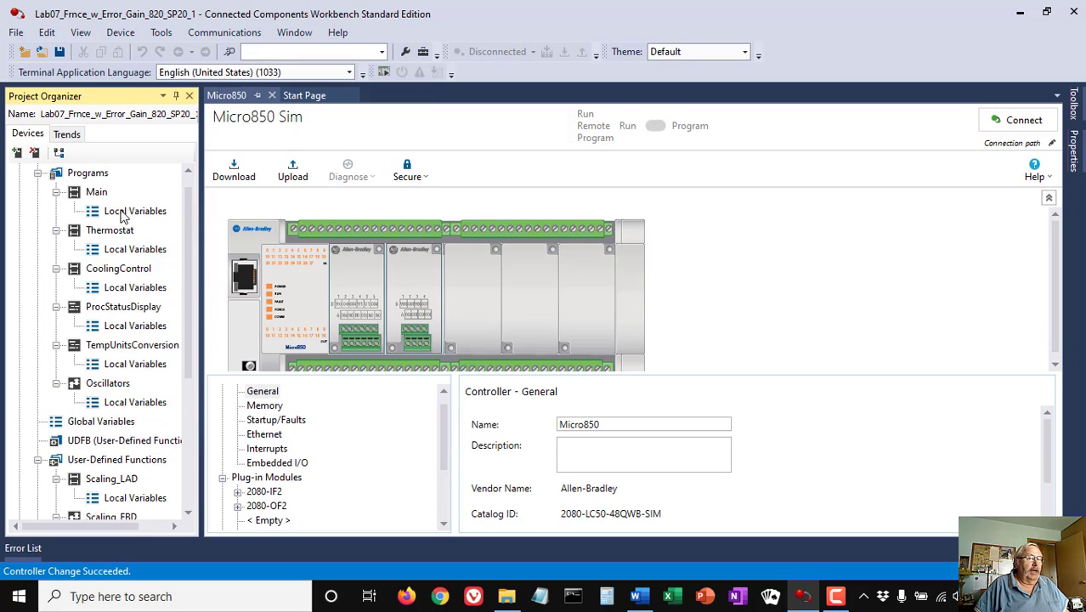
pyautogui.scroll(1, 123, 217)
pyautogui.click(85, 173)
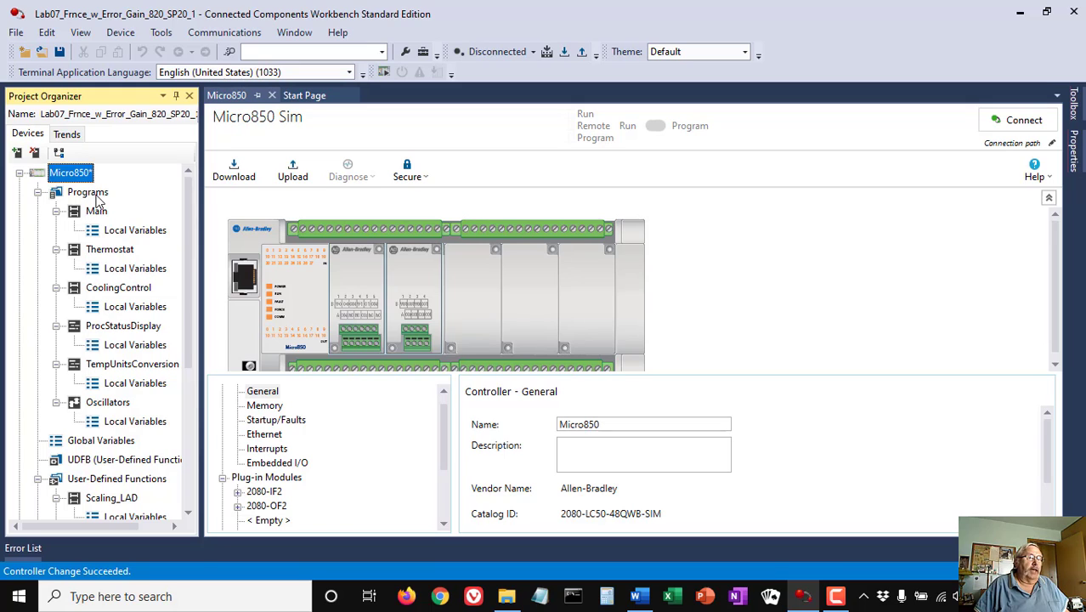
pyautogui.click(72, 175)
pyautogui.write('L')
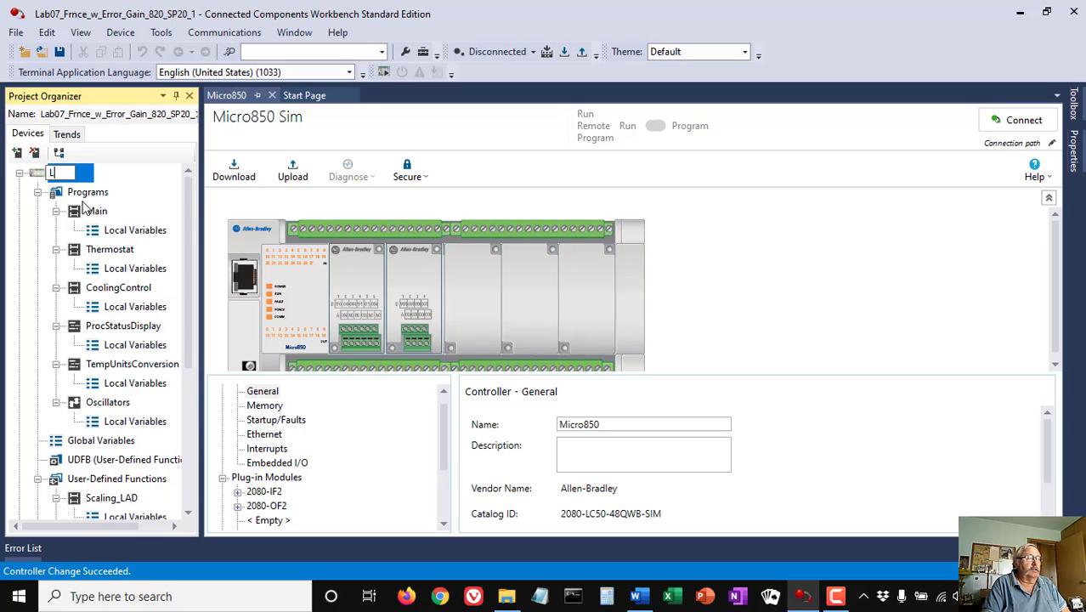
pyautogui.write('ab07')
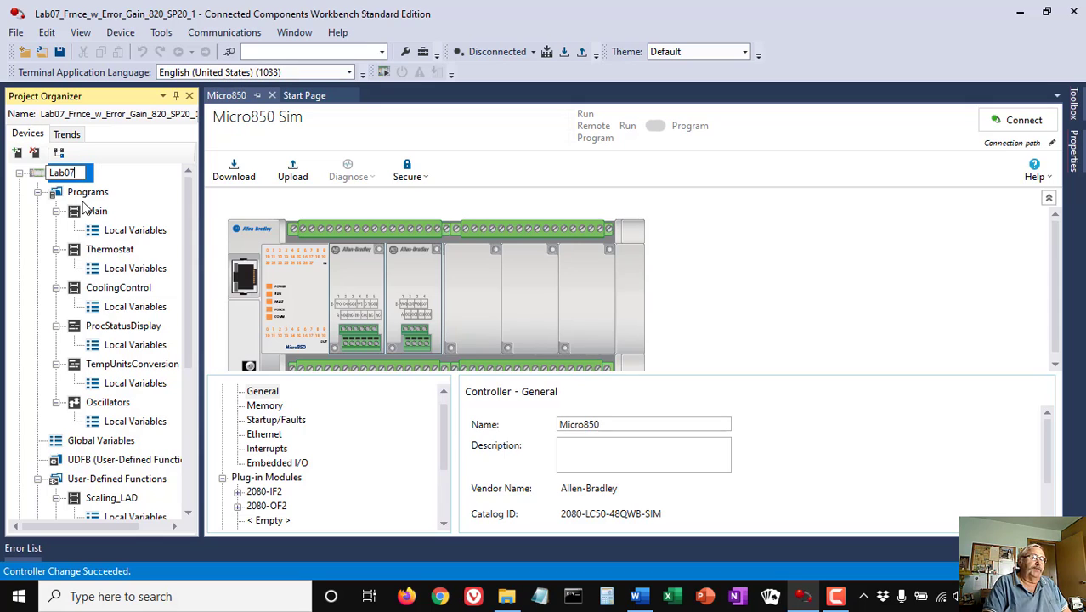
pyautogui.write('_SIM')
pyautogui.press('Return')
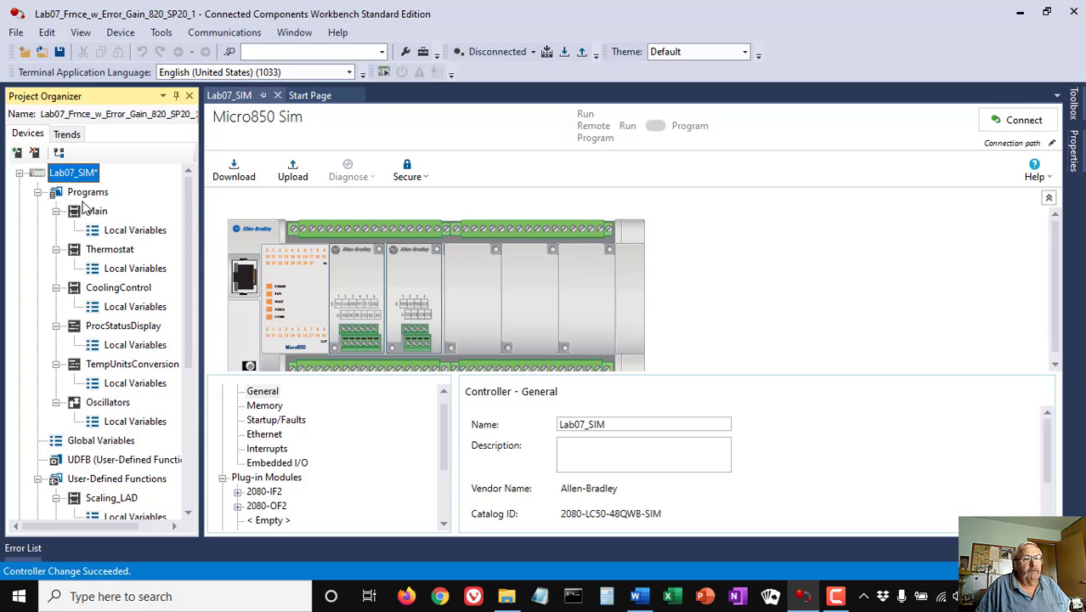
# - Build Lab07_SIM successfully and launch the Micro800 Simulator
pyautogui.click(546, 52)
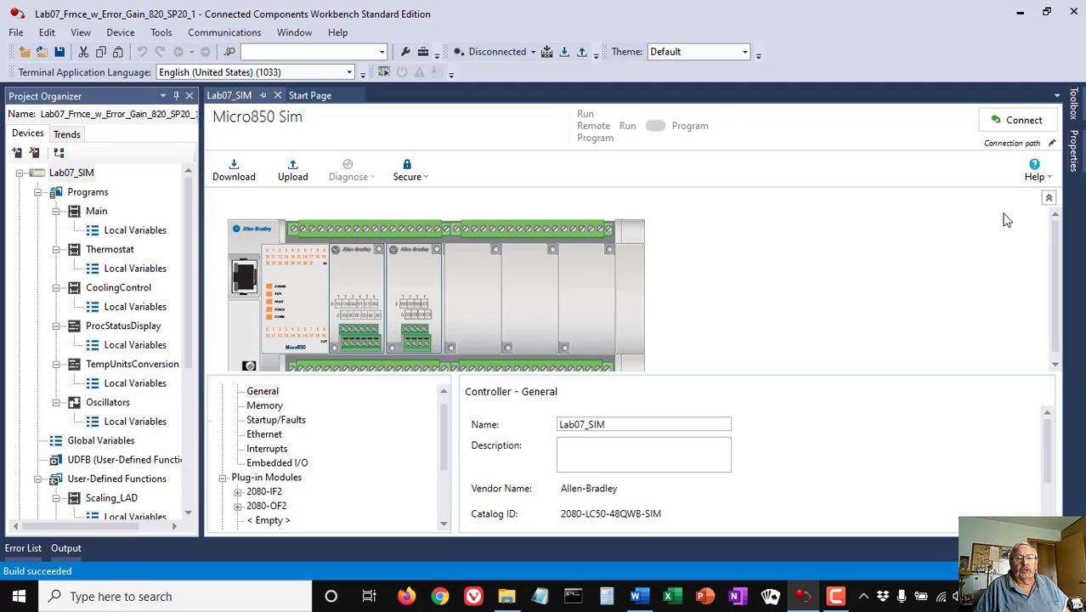
pyautogui.click(383, 71)
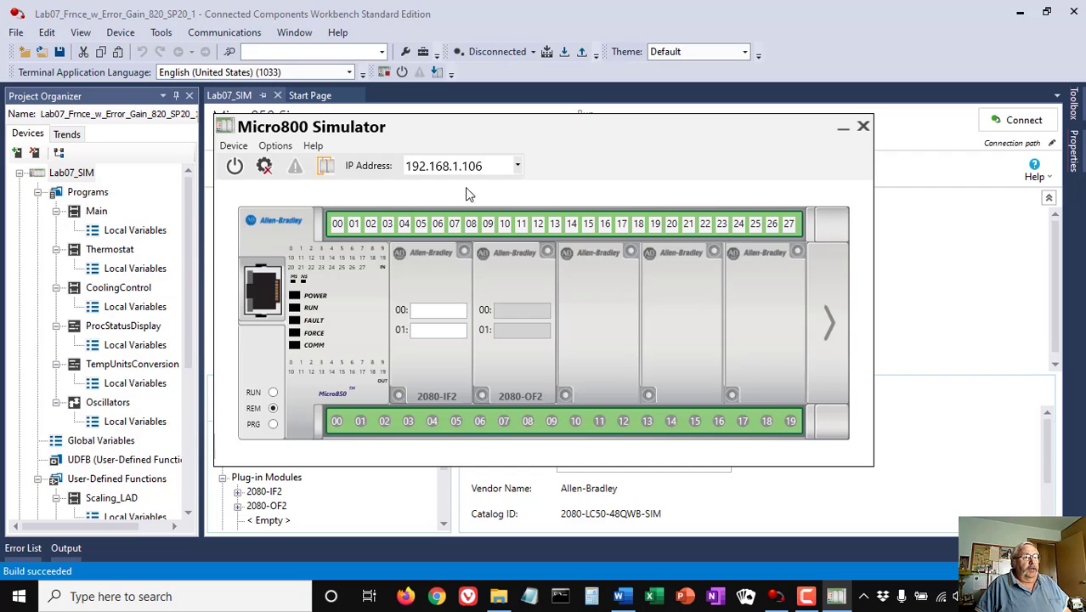
# - Power on the simulated Micro850, dismiss its warning, and start the download from Workbench
pyautogui.click(235, 165)
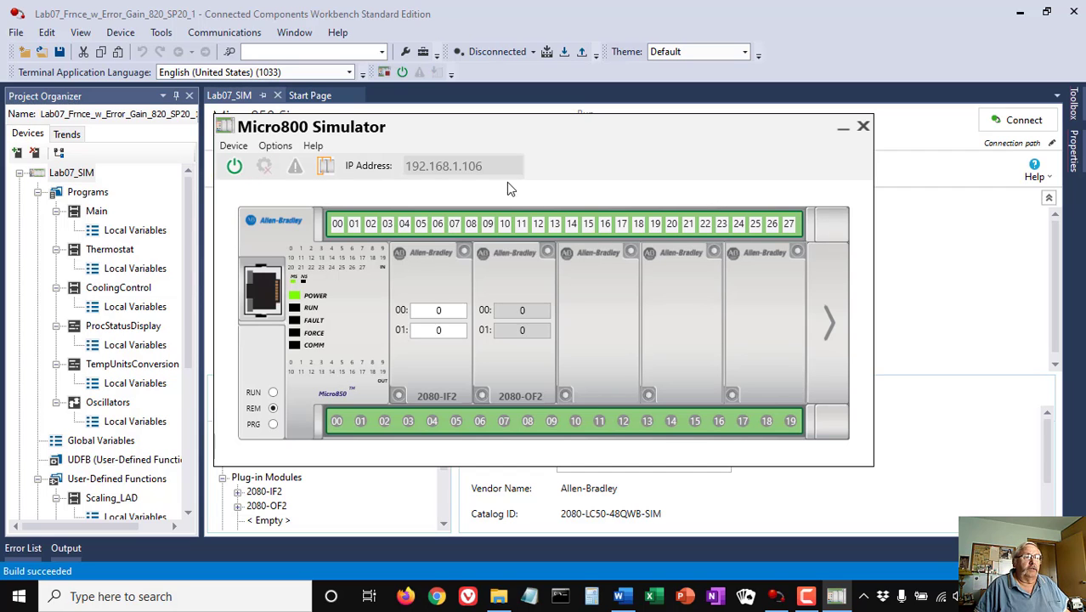
pyautogui.click(693, 360)
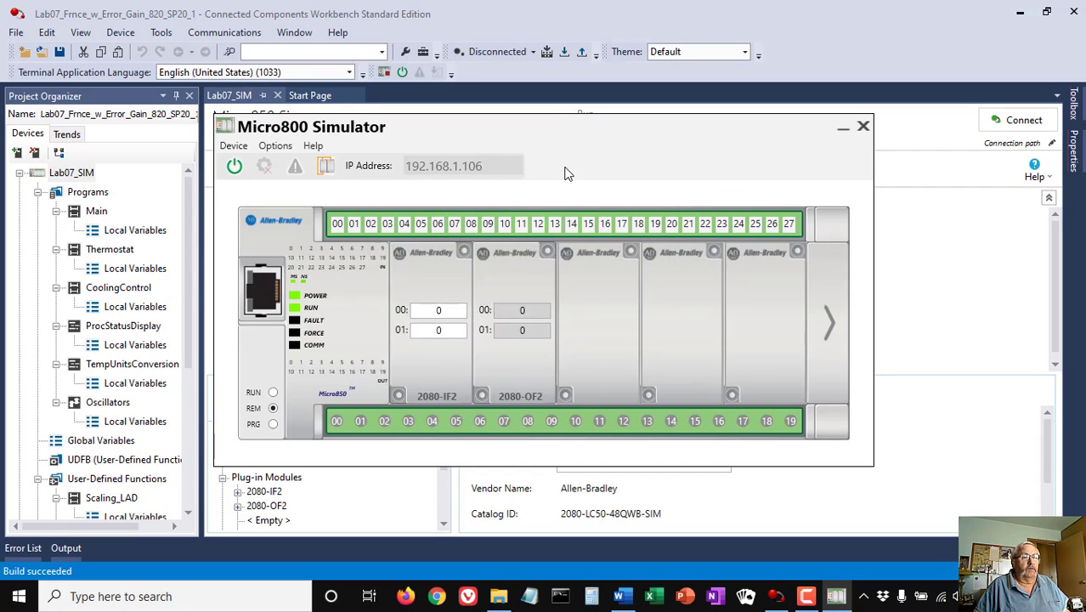
pyautogui.click(922, 228)
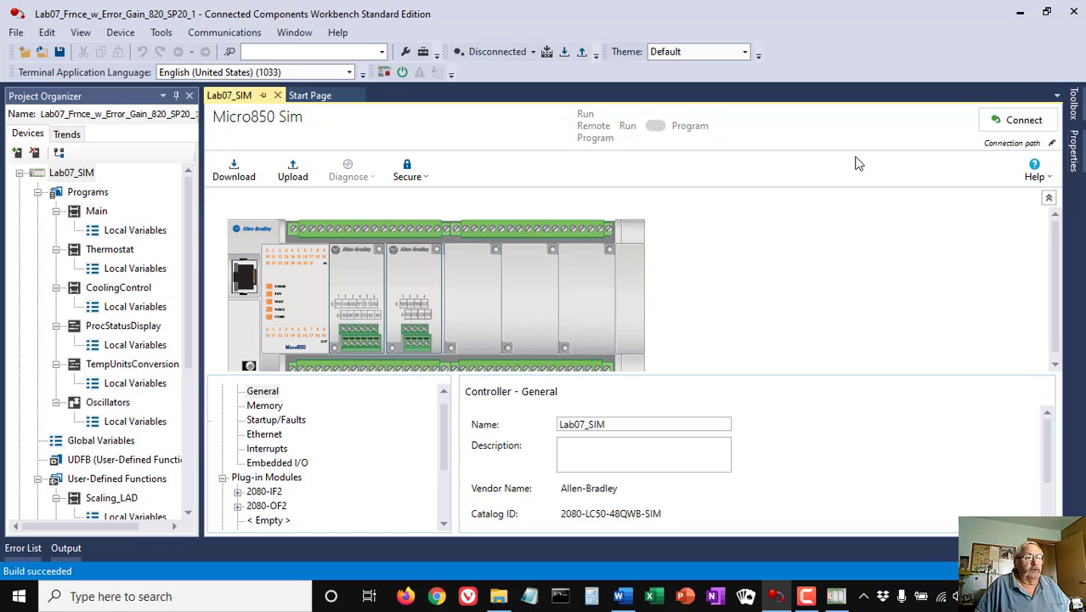
pyautogui.click(564, 53)
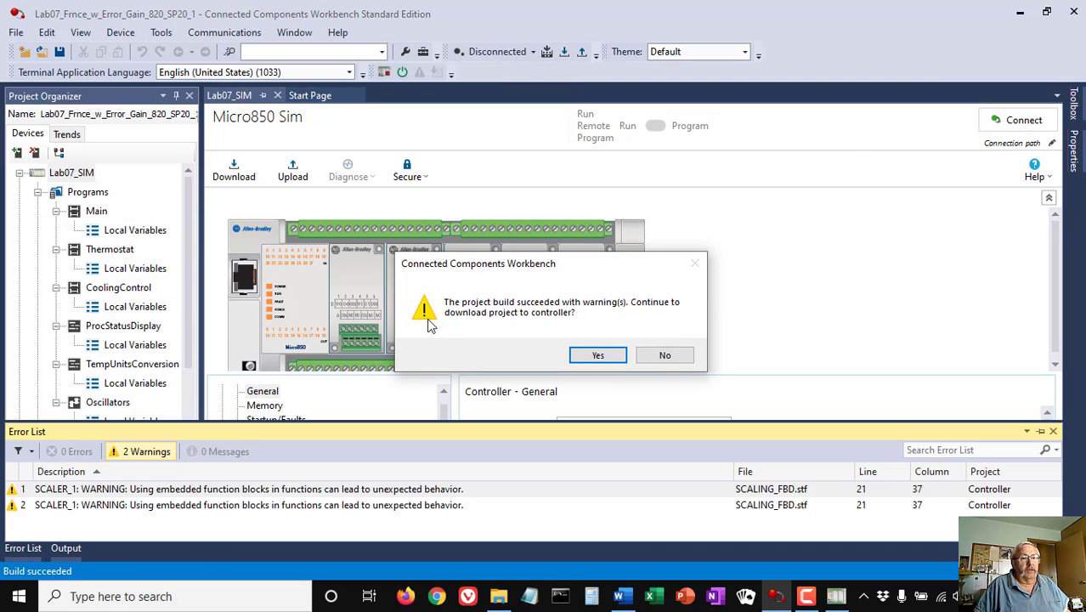
pyautogui.click(597, 356)
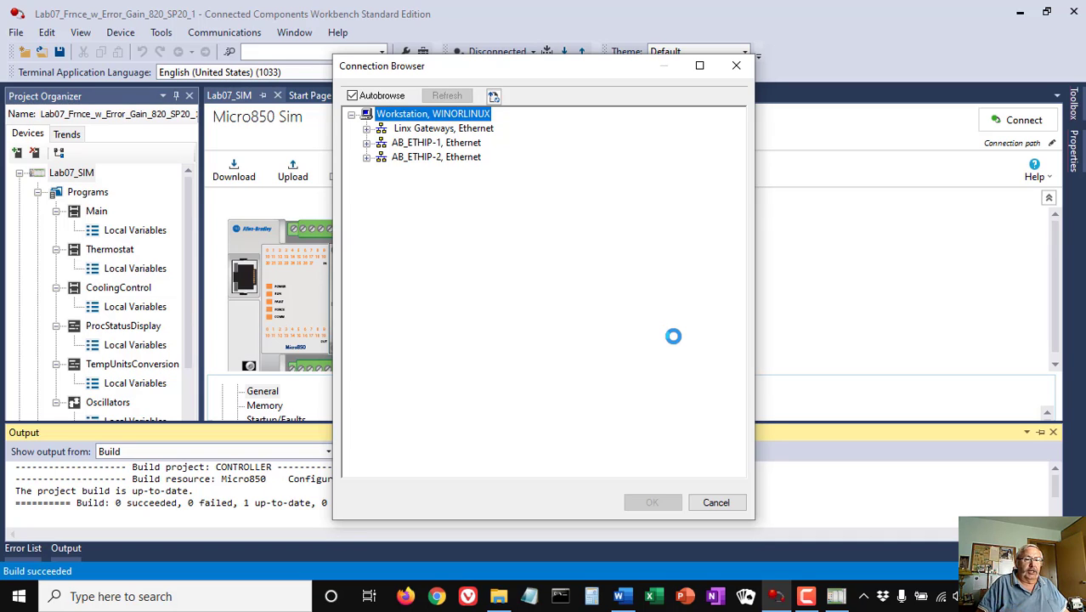
pyautogui.click(717, 502)
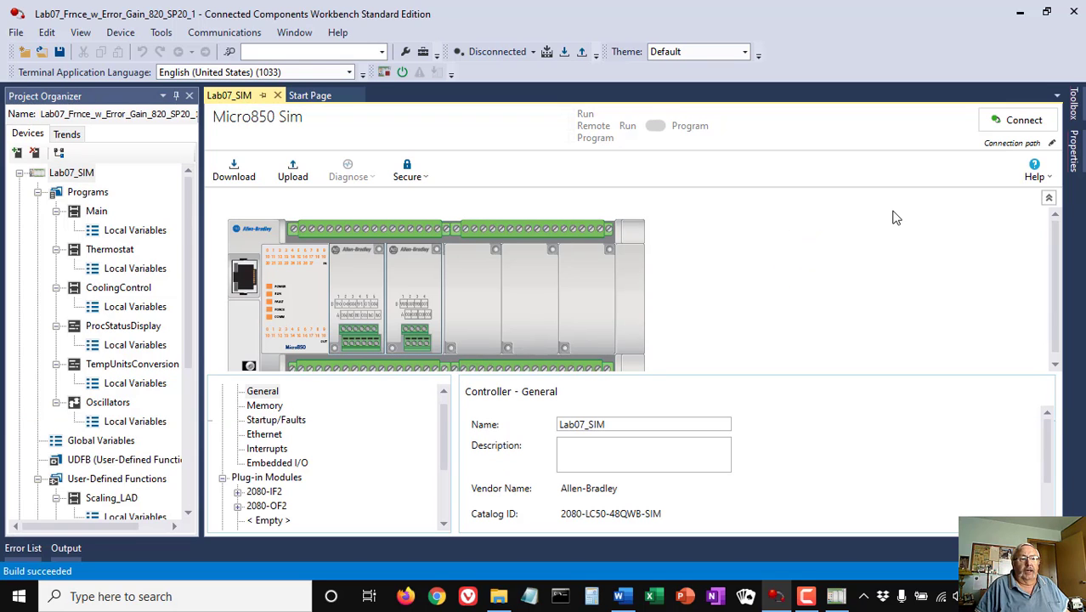
pyautogui.click(563, 53)
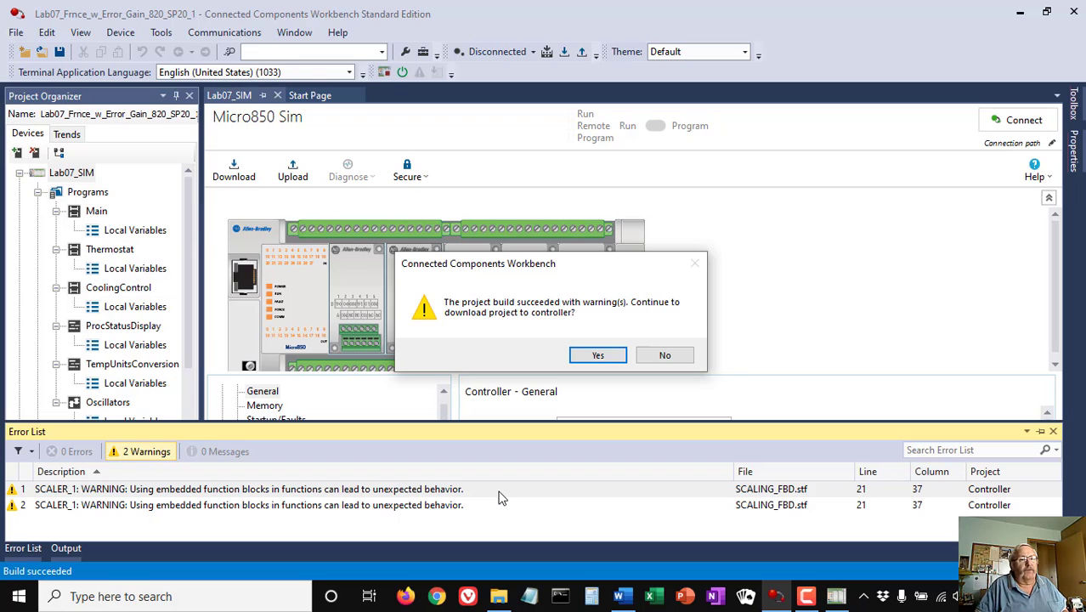
# - Accept the build warnings and set the connection target to Micro850 at 192.168.1.106 on AB_ETHIP-1
pyautogui.click(599, 357)
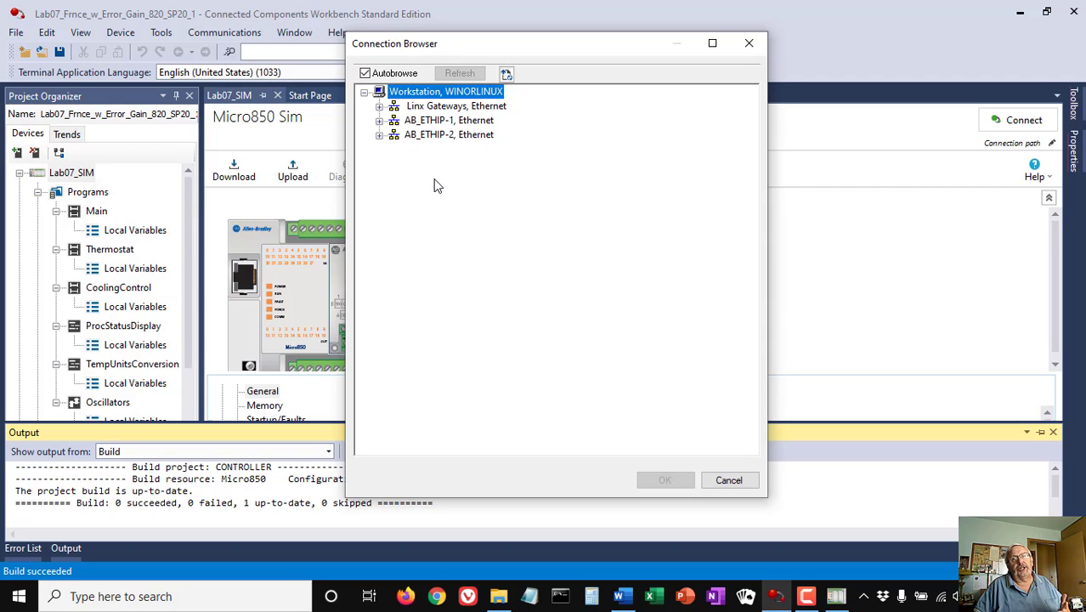
pyautogui.click(379, 120)
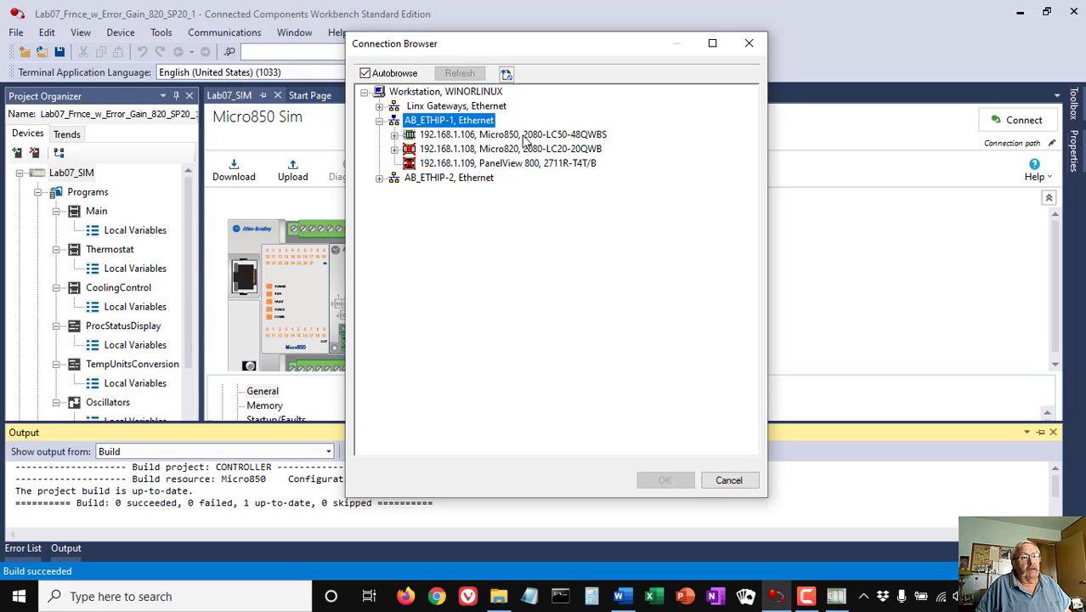
pyautogui.click(450, 136)
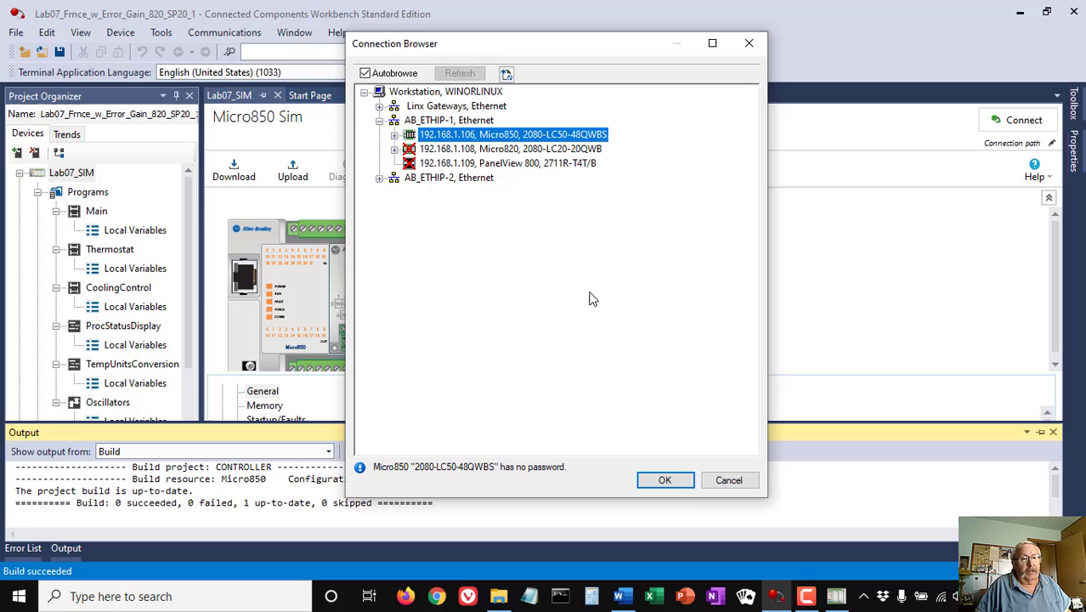
pyautogui.click(665, 480)
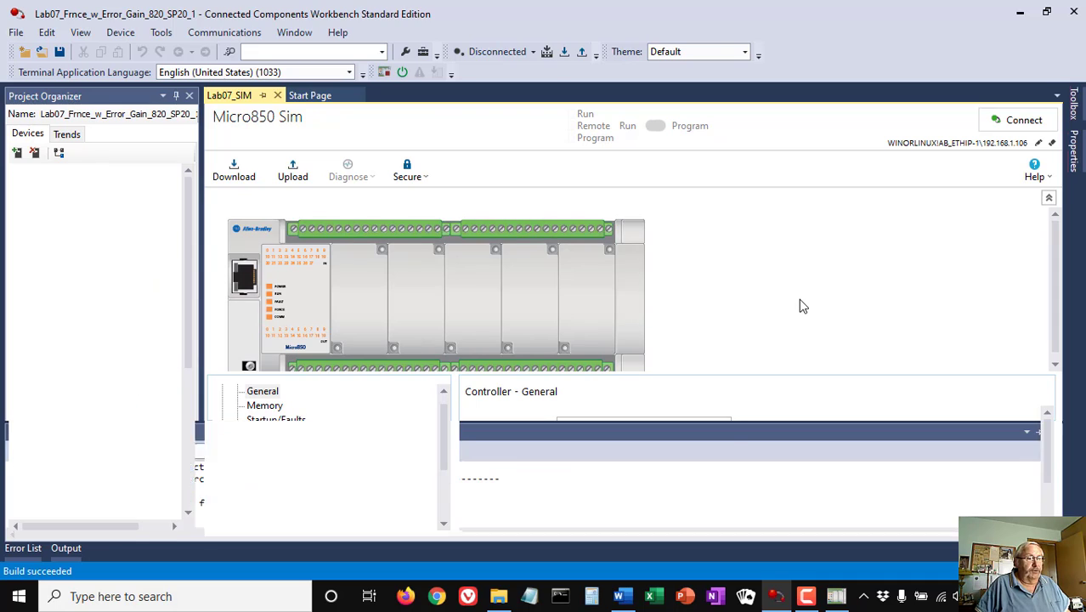
# - Confirm the download, switch the simulated Micro850 to Remote Run, and close the Output panel
pyautogui.click(448, 326)
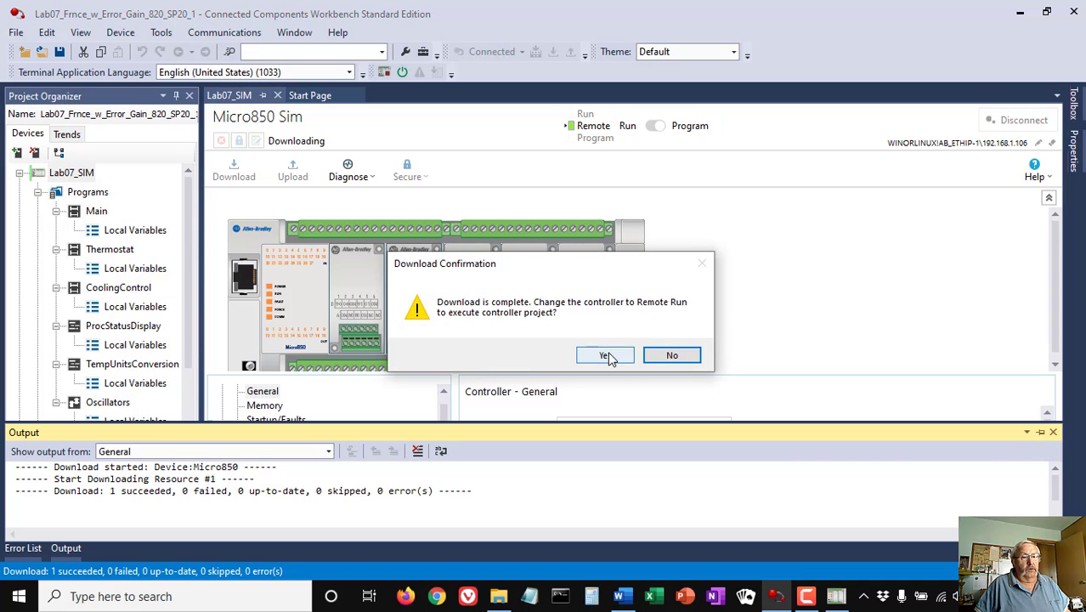
pyautogui.click(608, 357)
pyautogui.click(691, 356)
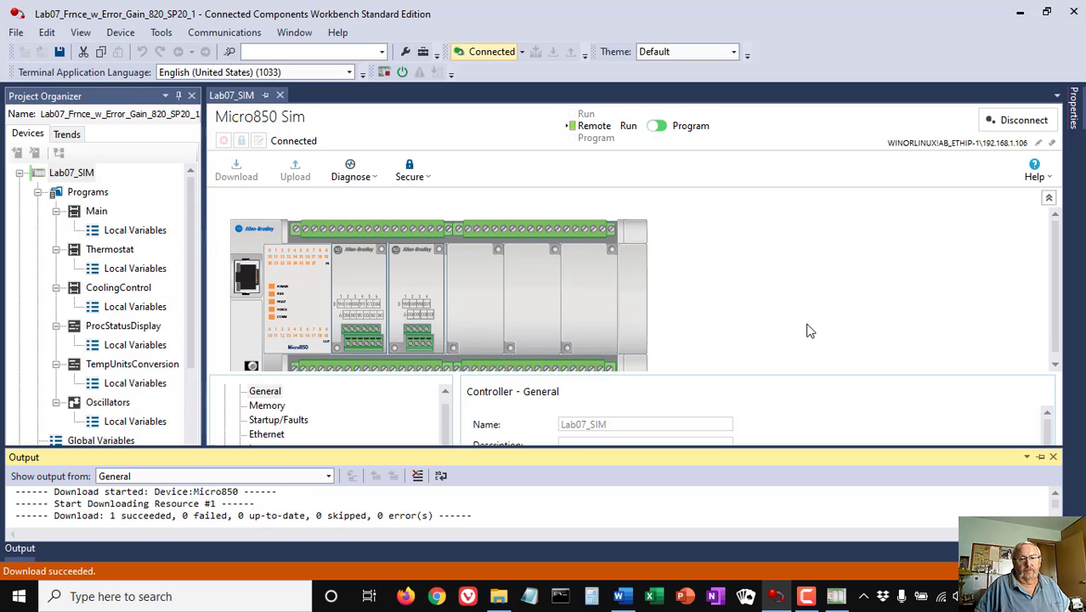
pyautogui.click(1053, 458)
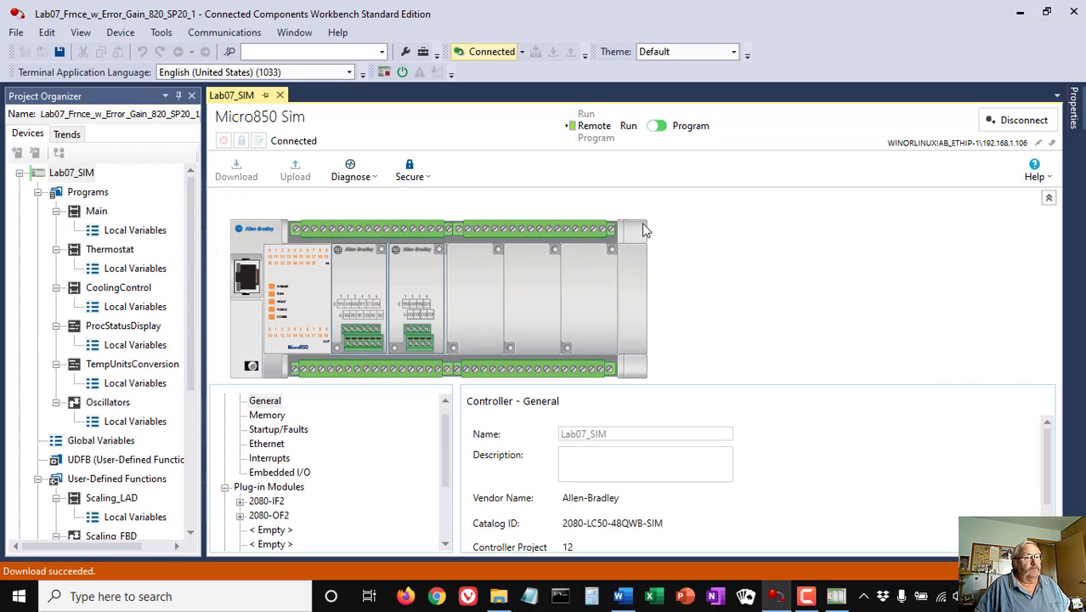
# - Open the Main ladder online and start Variable Monitoring from max_CV_Counts
pyautogui.doubleClick(95, 212)
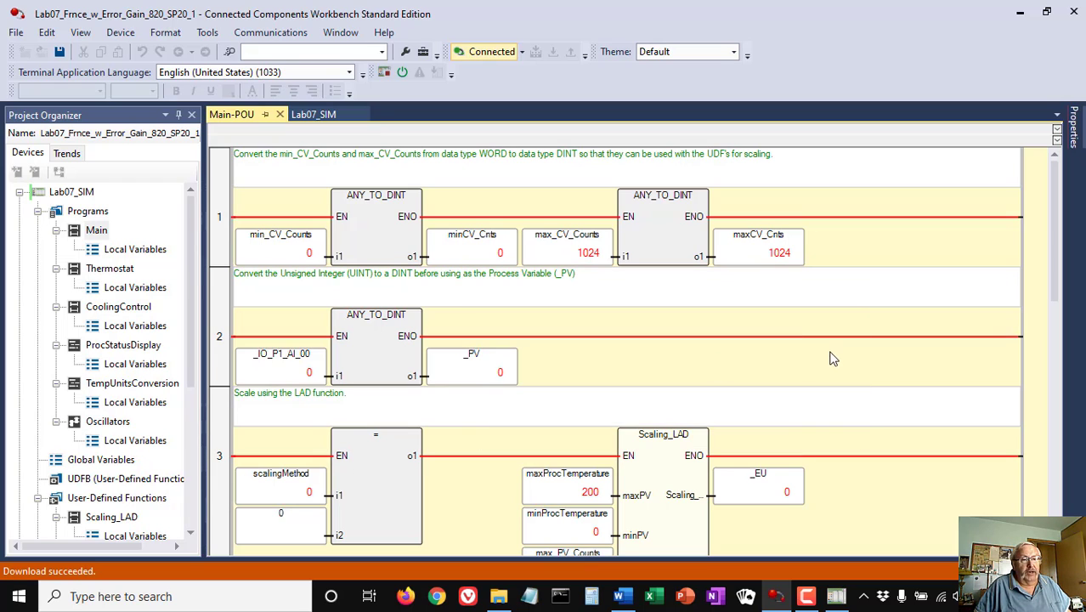
pyautogui.click(566, 241)
pyautogui.rightClick(565, 241)
pyautogui.click(621, 244)
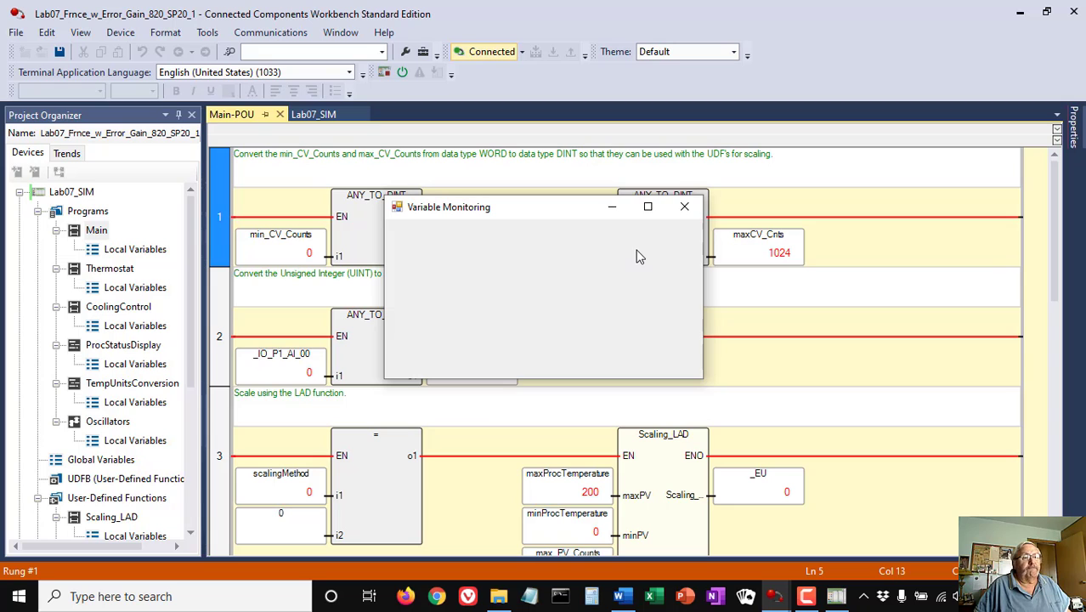
# - Enlarge the monitoring window to check live values, close it, and bring up the Micro800 Simulator
pyautogui.moveTo(545, 218); pyautogui.dragTo(453, 190)
pyautogui.moveTo(610, 344); pyautogui.dragTo(829, 497)
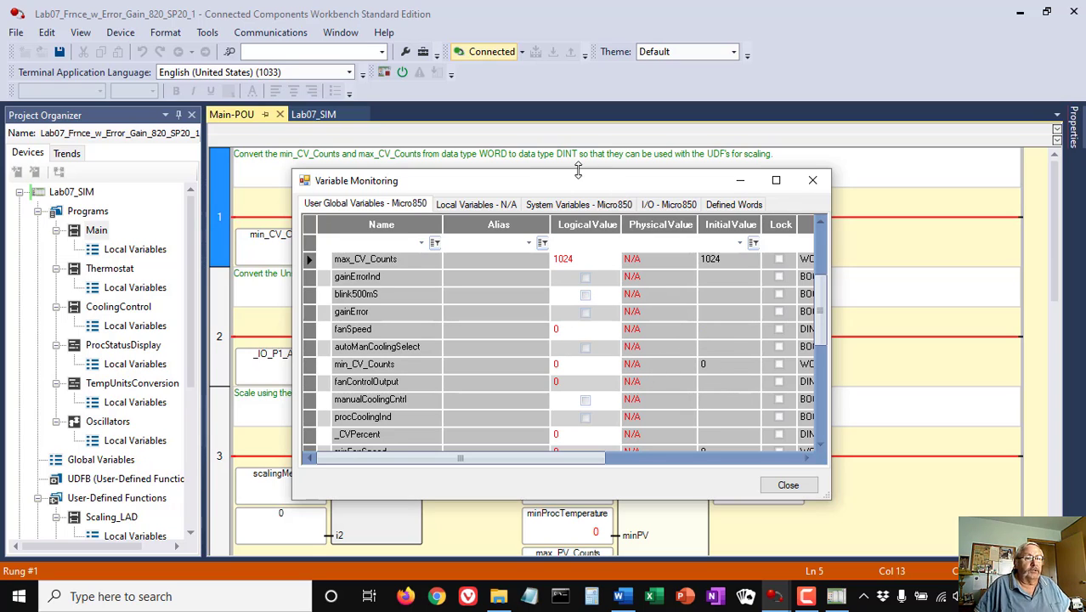
pyautogui.moveTo(578, 181); pyautogui.dragTo(676, 182)
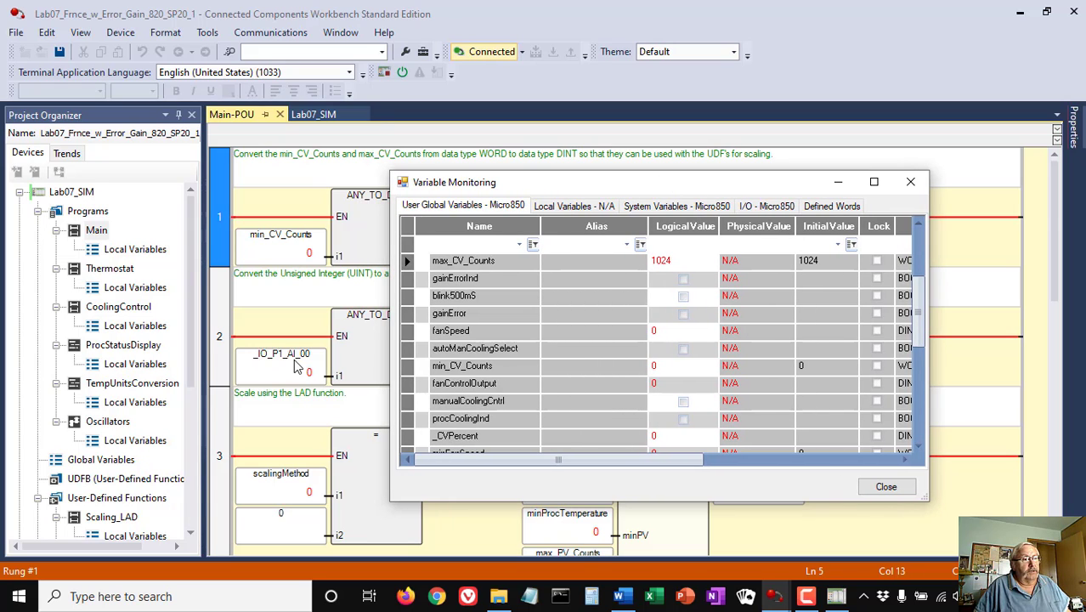
pyautogui.click(886, 486)
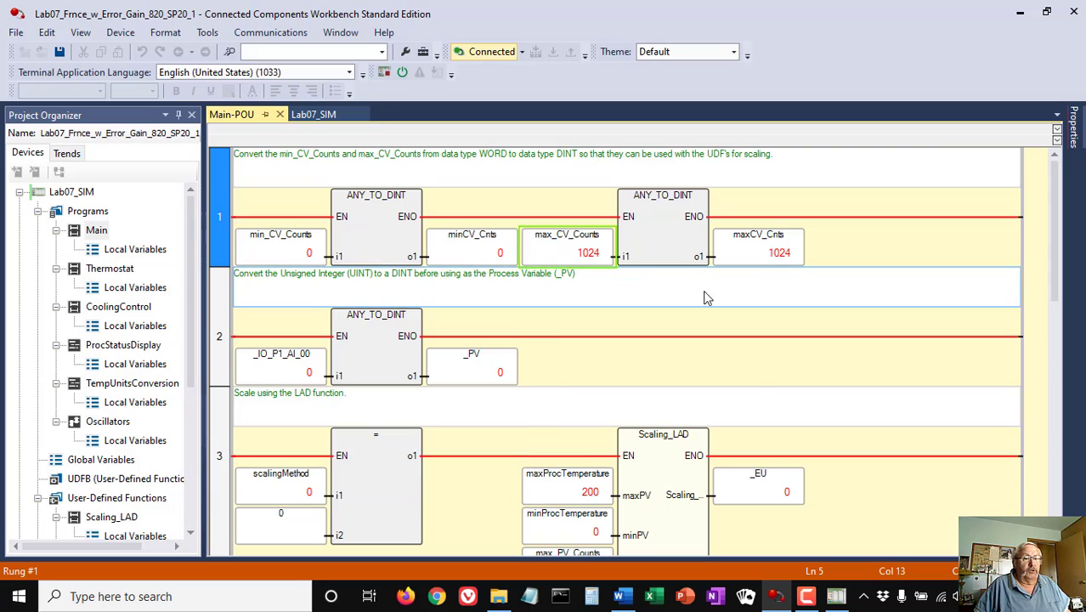
pyautogui.click(836, 596)
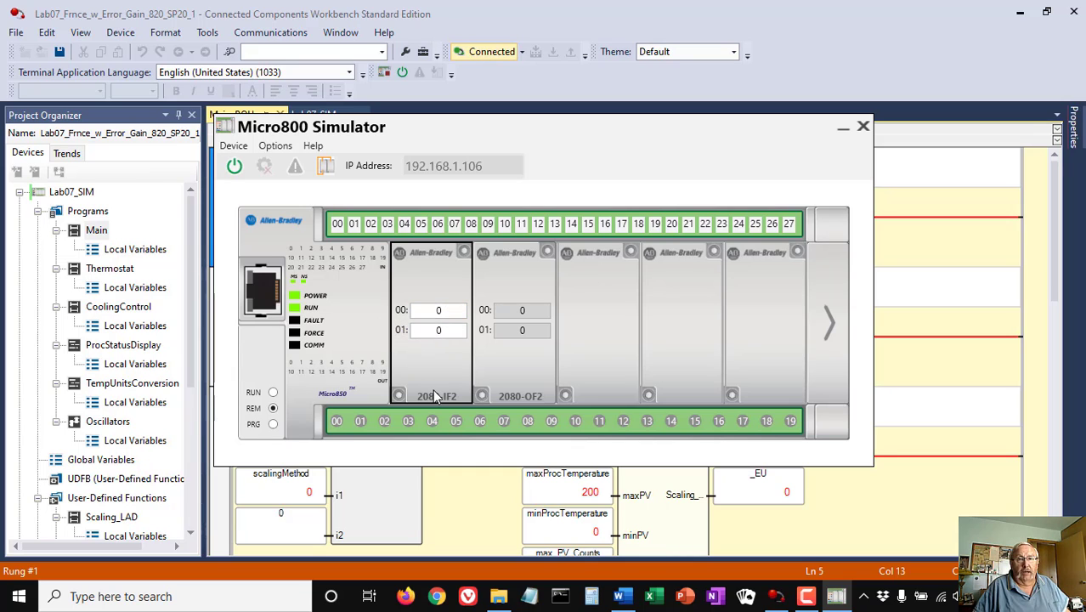
# - Enter 529 as the simulator's 2080-IF2 channel 00 value and move the window to view the rungs
pyautogui.click(454, 310)
pyautogui.doubleClick(452, 311)
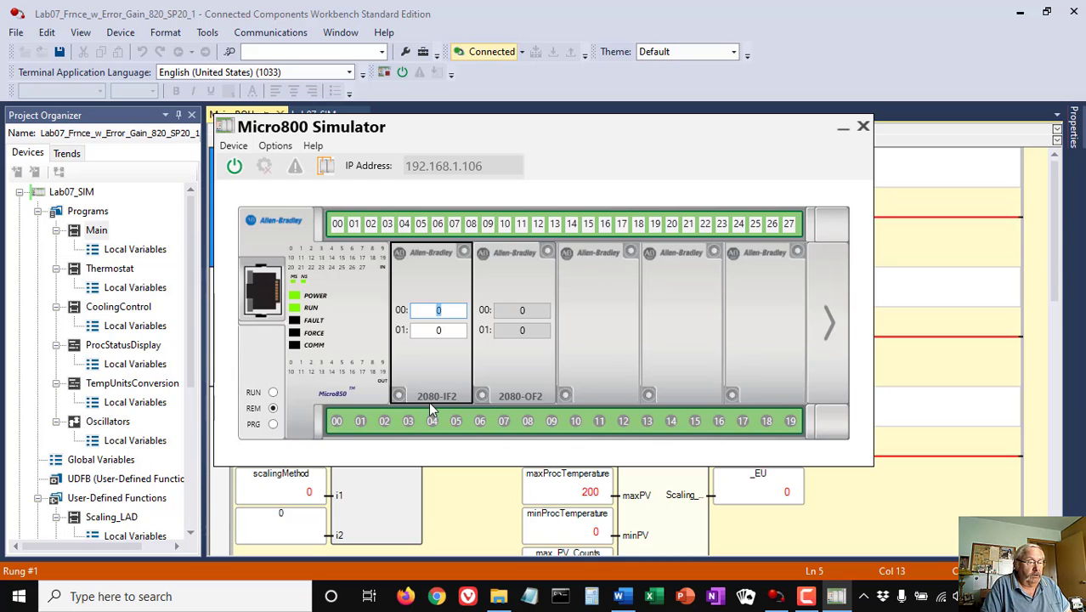
pyautogui.write('52')
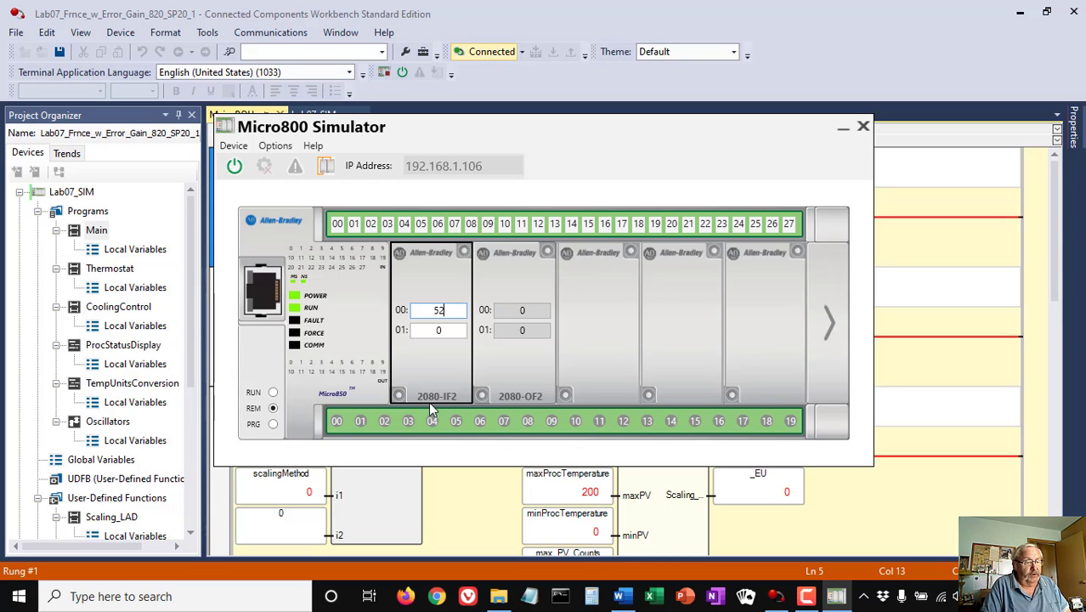
pyautogui.write('9')
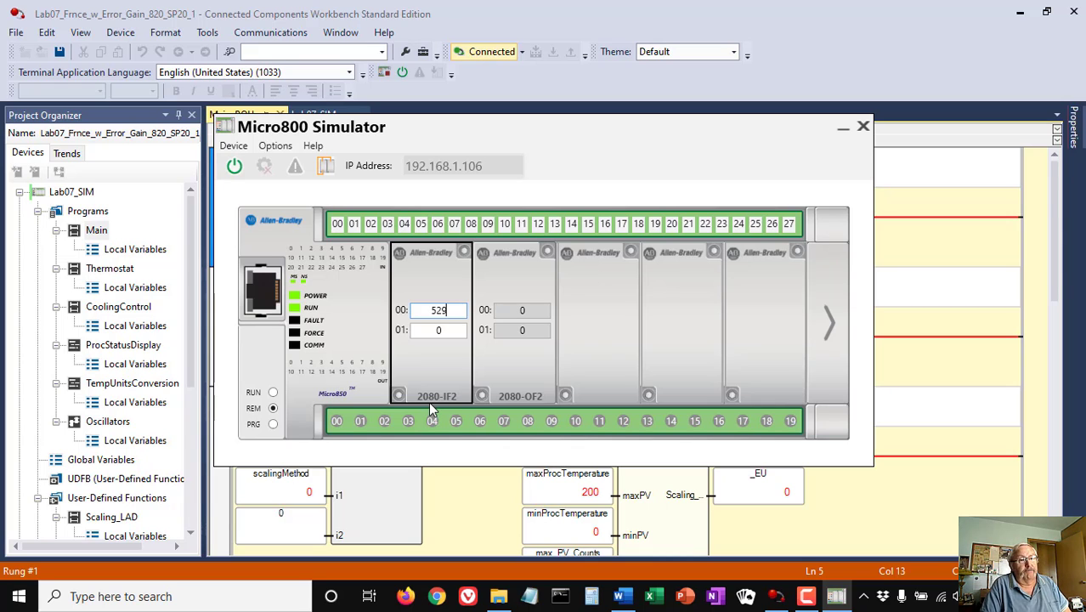
pyautogui.press('Tab')
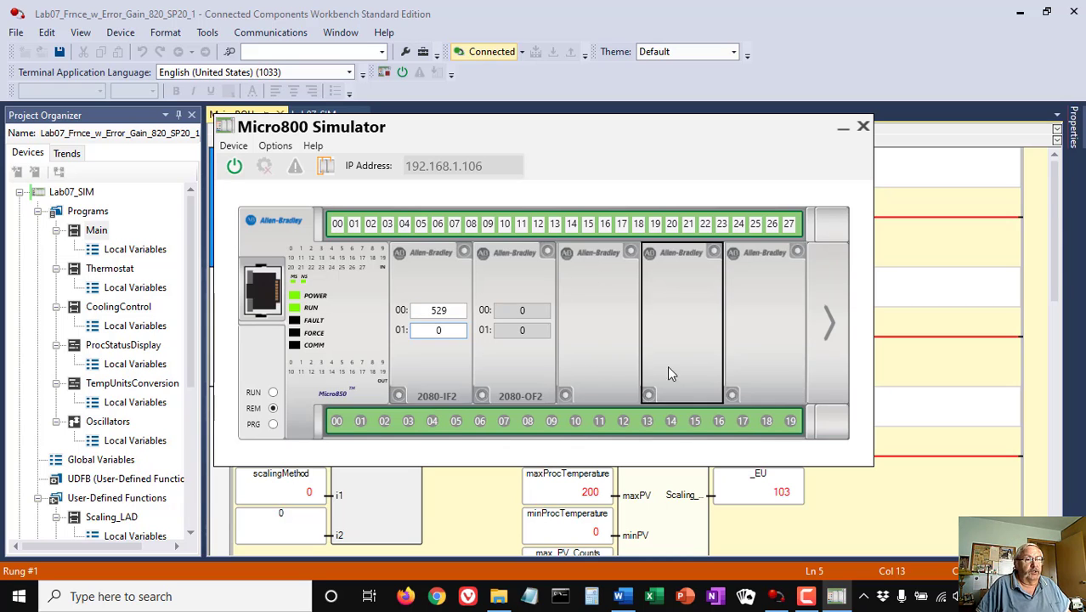
pyautogui.moveTo(611, 132); pyautogui.dragTo(877, 193)
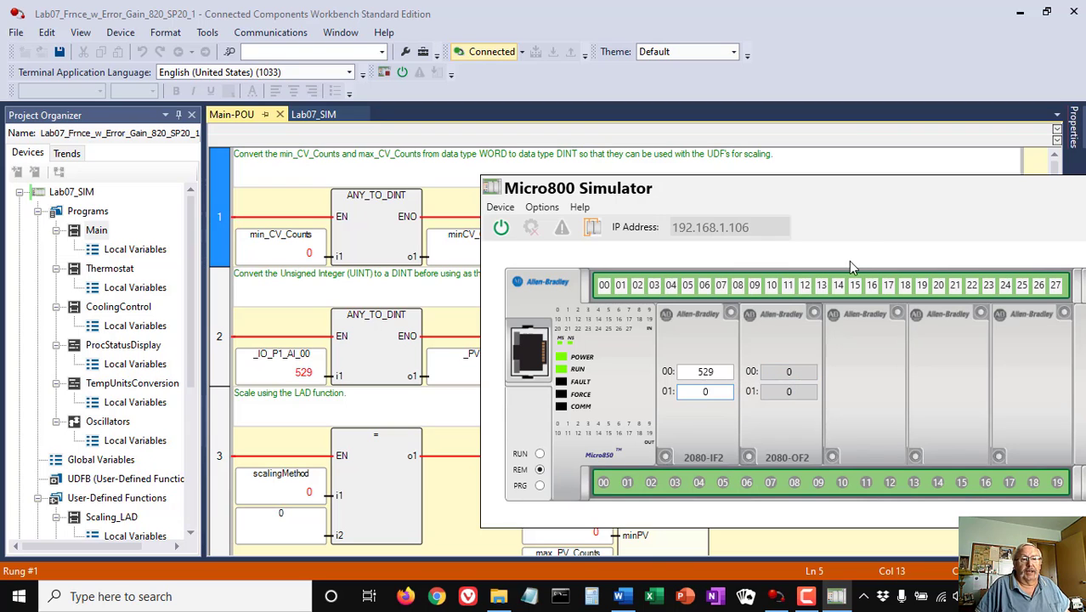
pyautogui.moveTo(713, 192); pyautogui.dragTo(413, 178)
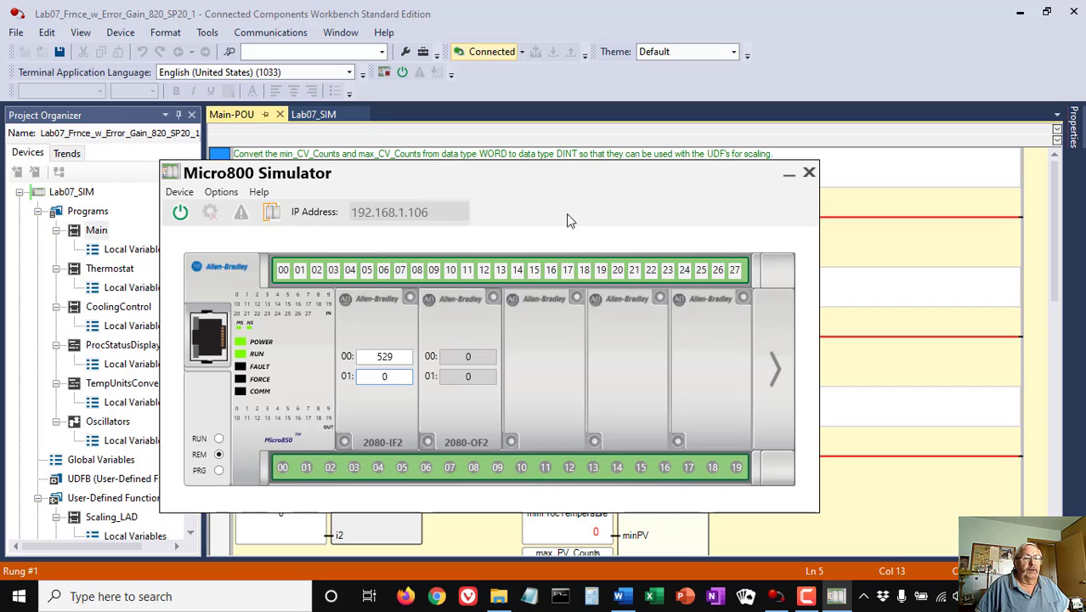